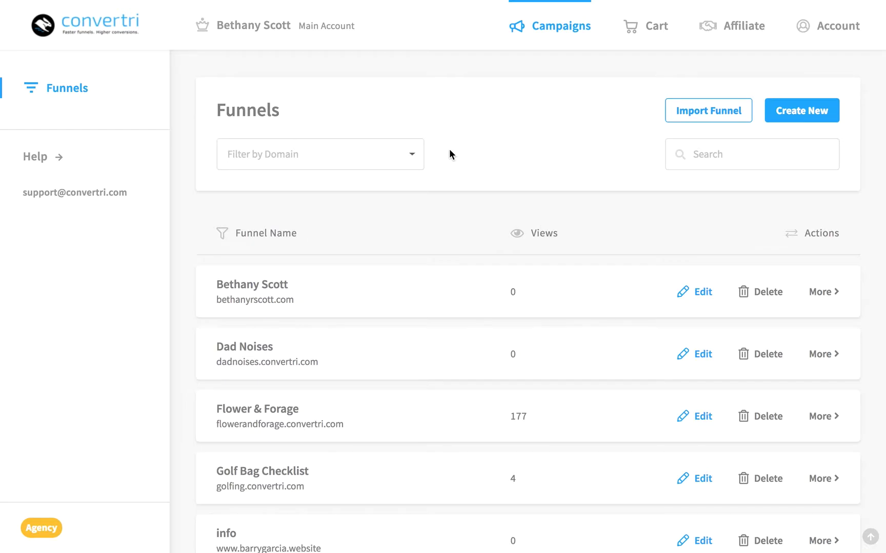
Copy the affiliate link from the Affiliate area to the clipboard.
left_click(728, 29)
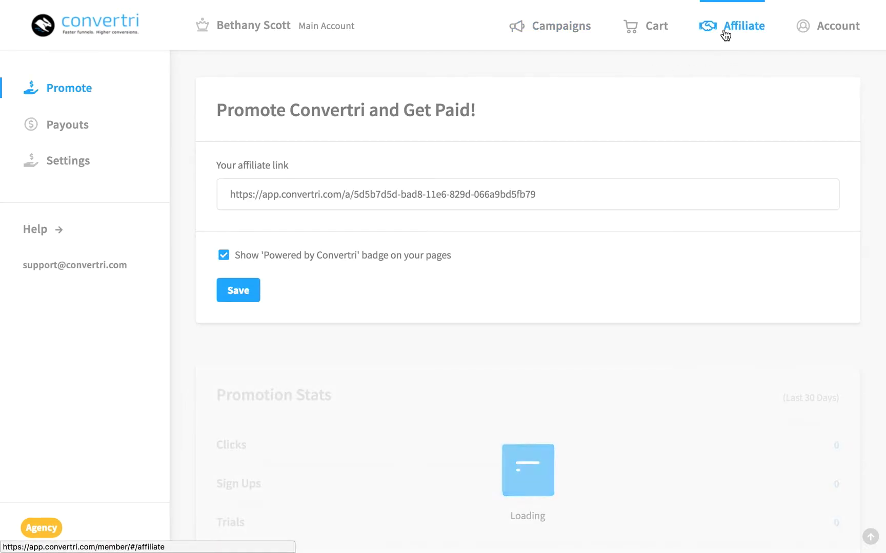
left_click(535, 193)
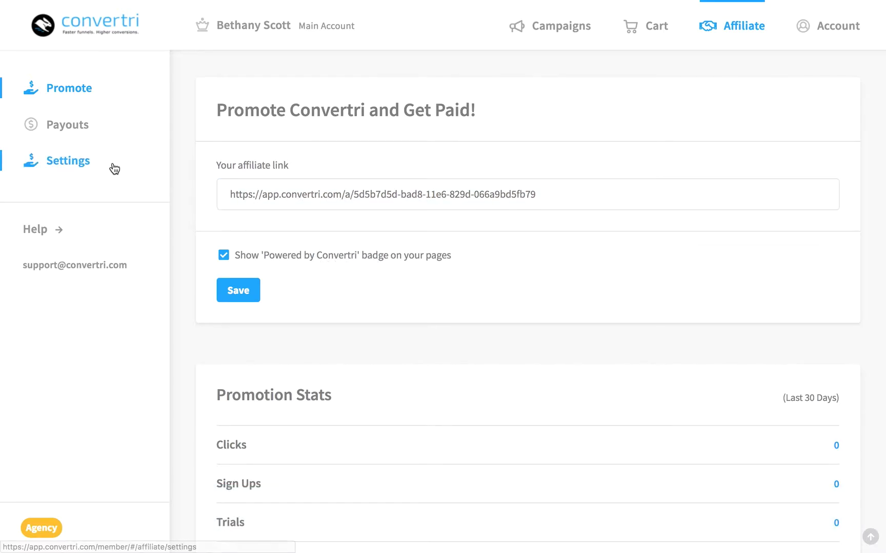
Show the affiliate Settings page with its empty PayPal commission email field.
left_click(98, 165)
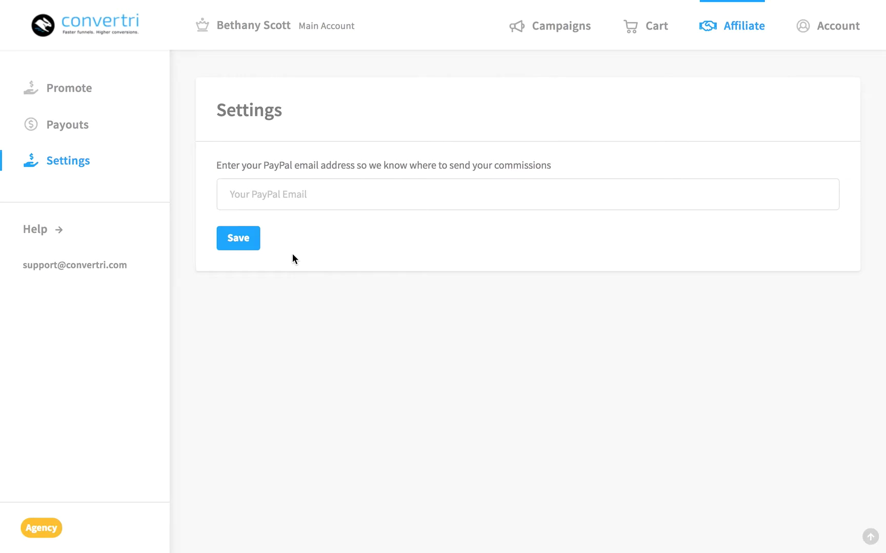
View the weekly affiliate Payout Schedule, all totals at $0.00.
left_click(83, 125)
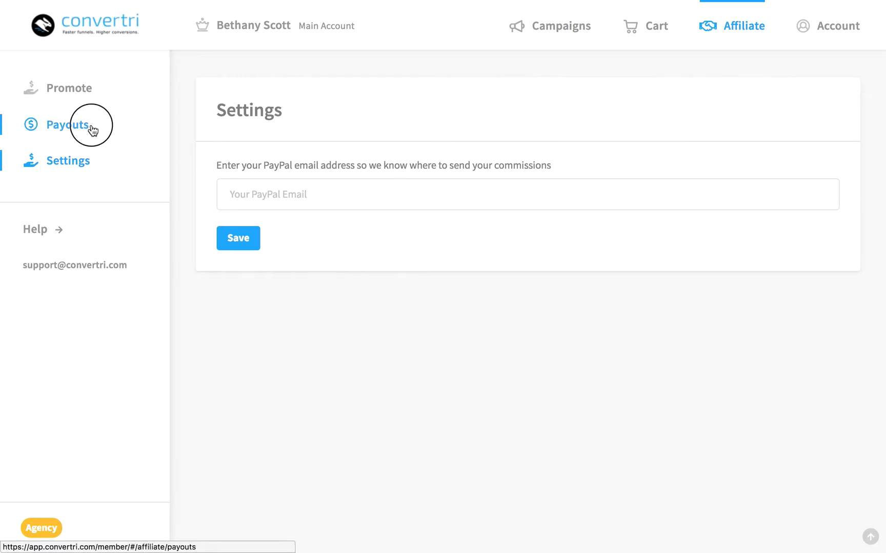
scroll(406, 264, "down", 2)
scroll(405, 264, "up", 2)
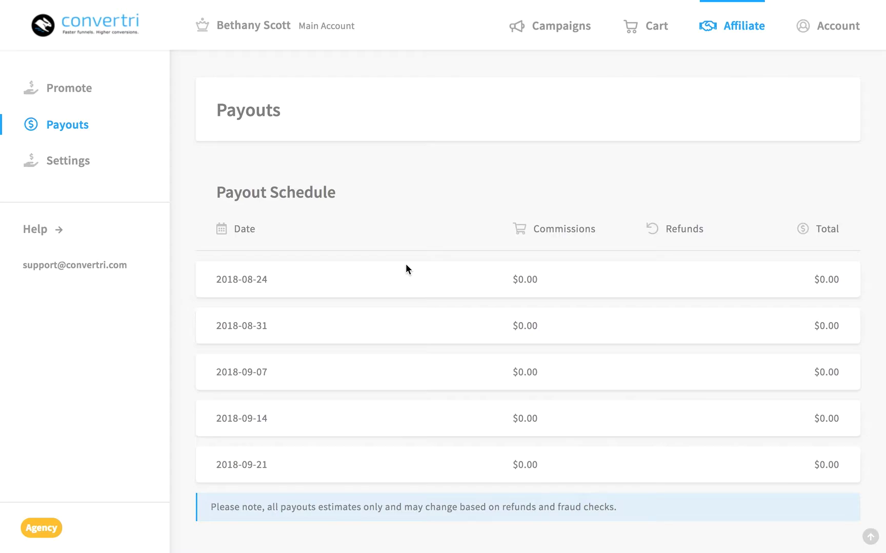
Return to the Promote page showing the checked badge option and zero promotion stats.
left_click(69, 88)
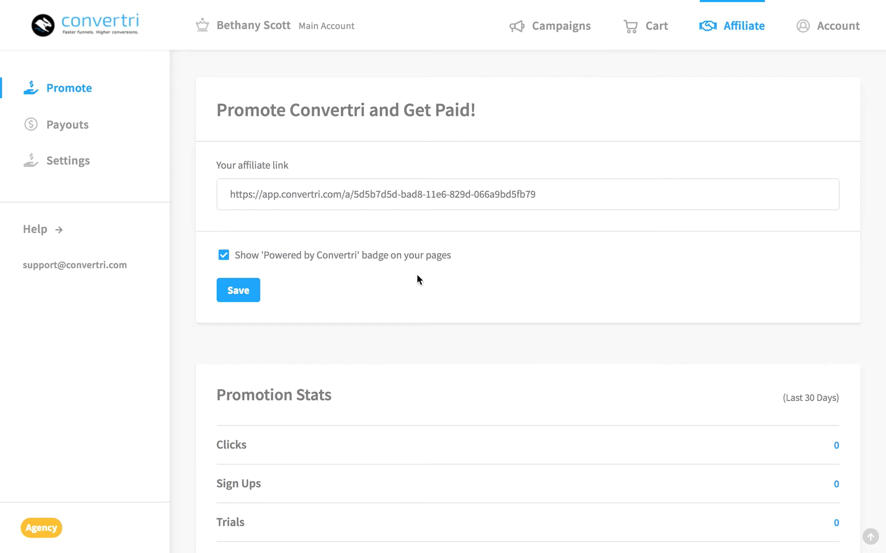
scroll(416, 273, "down", 2)
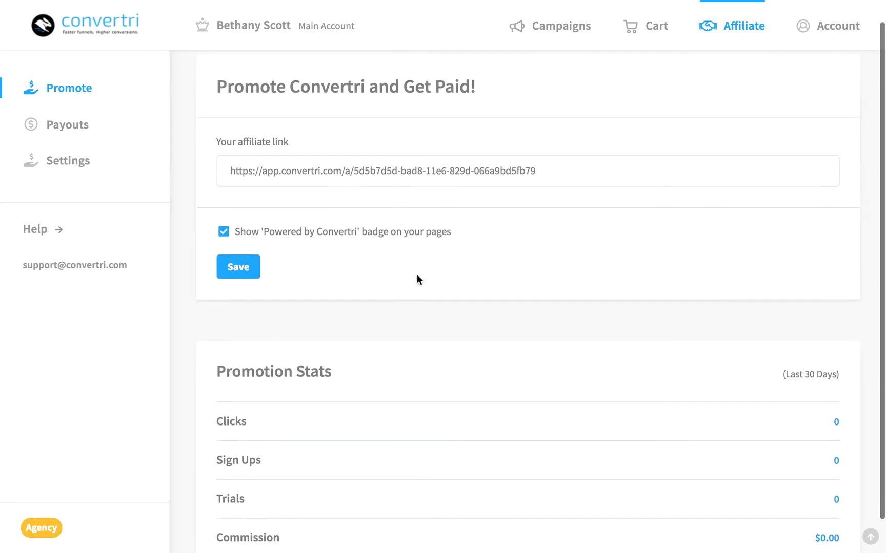
scroll(417, 273, "down", 1)
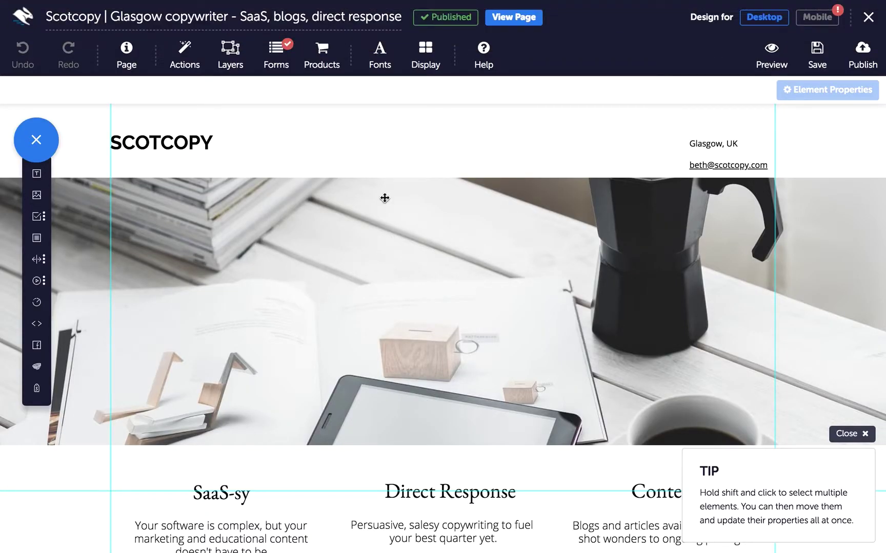
Show the Scotcopy page's Page Settings with background colour #ffffff.
left_click(126, 56)
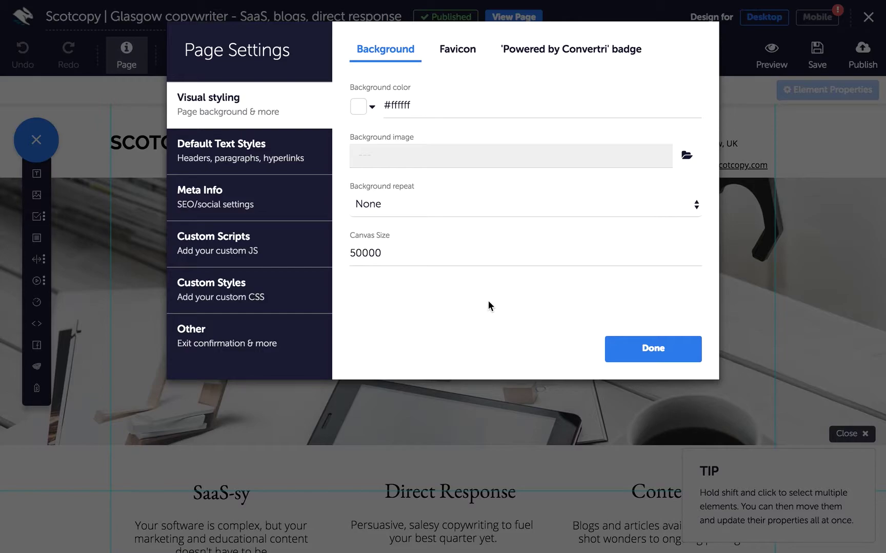
Show the 'Powered by Convertri' badge options, set to follow account-level settings.
left_click(546, 51)
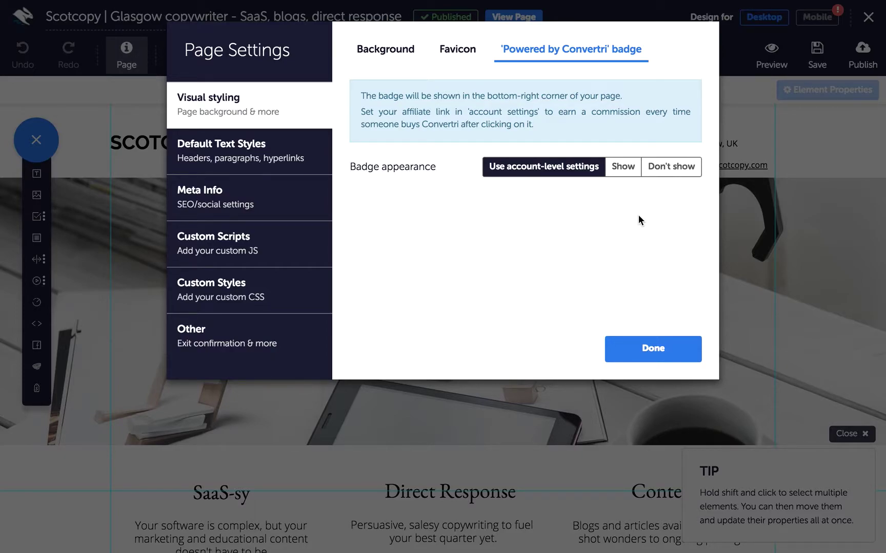
Close Page Settings and preview the Scotcopy page with its bottom-right 'Powered by Convertri' badge.
left_click(628, 353)
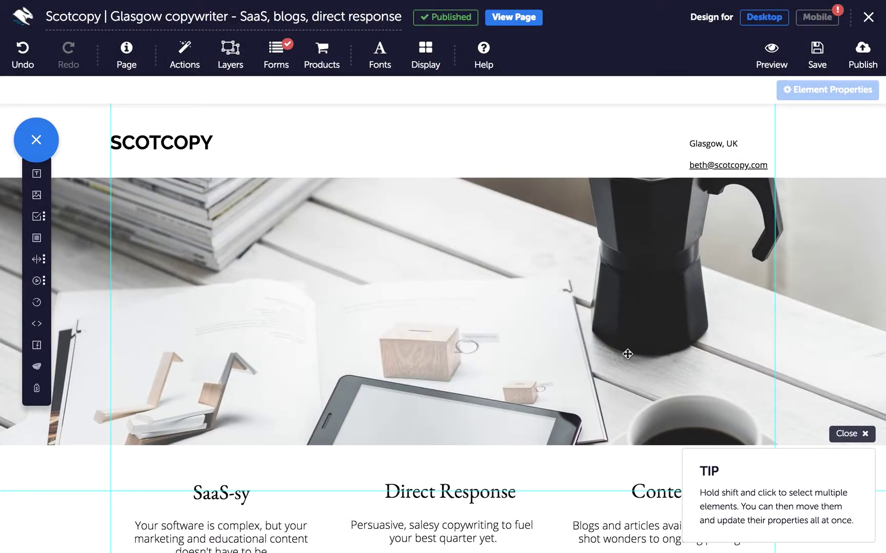
left_click(783, 69)
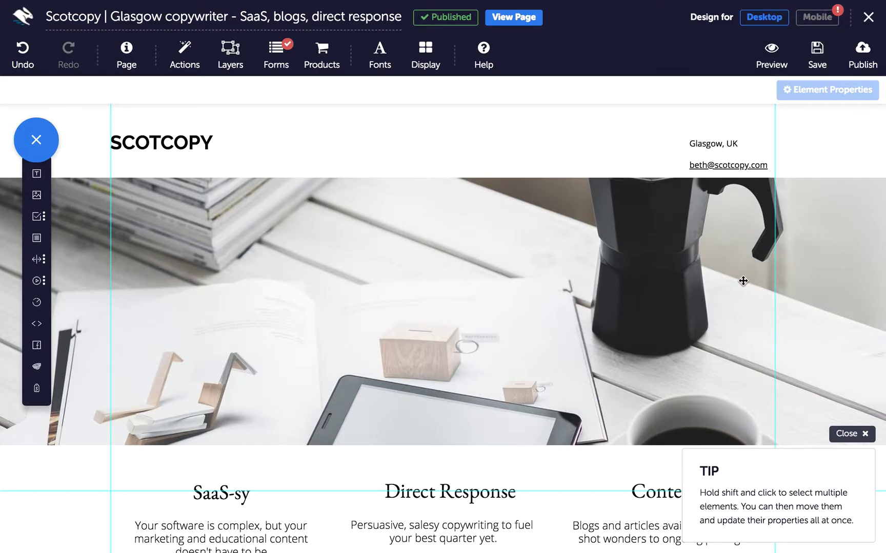